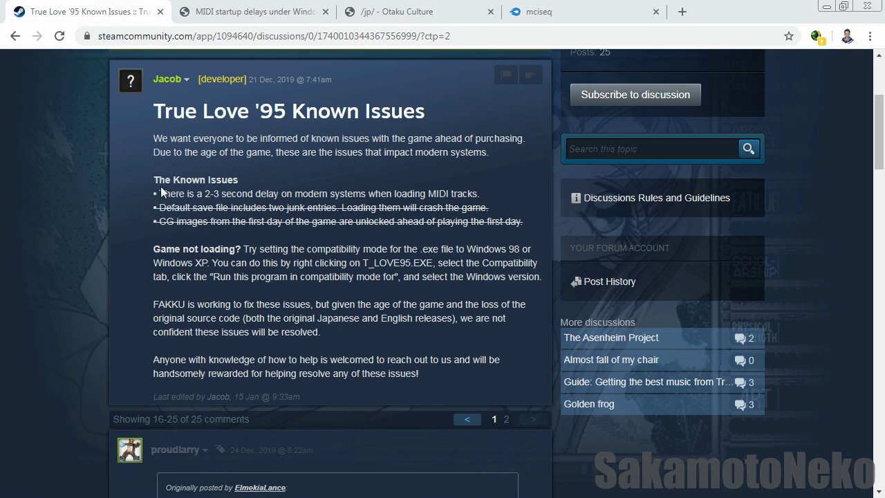
Read the MIDI loading delay entry in the True Love '95 known issues and the article on MIDI startup delays under Windows XP.
{"action": "left_click_drag", "start_coordinate": [159, 188], "coordinate": [482, 194]}
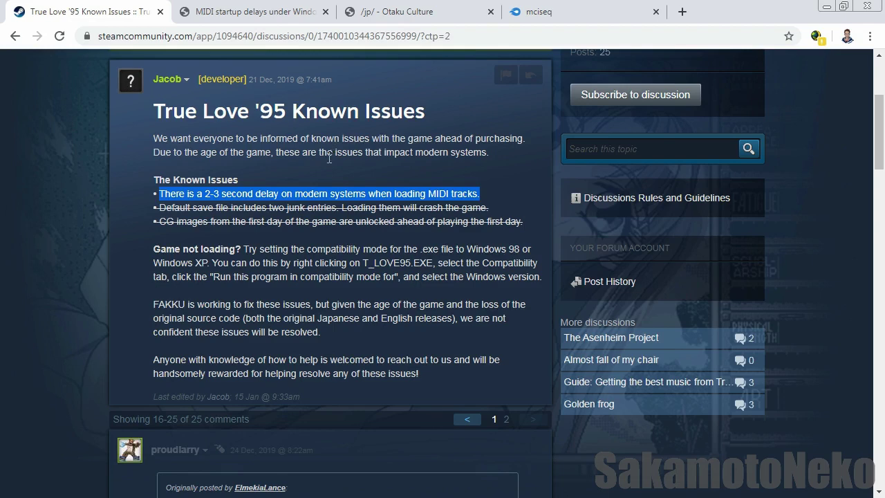
{"action": "left_click", "coordinate": [352, 87]}
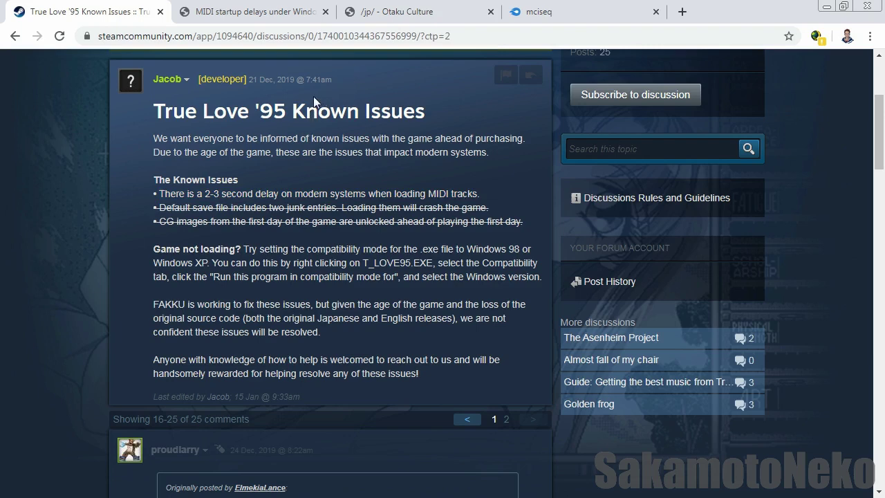
{"action": "left_click", "coordinate": [276, 15]}
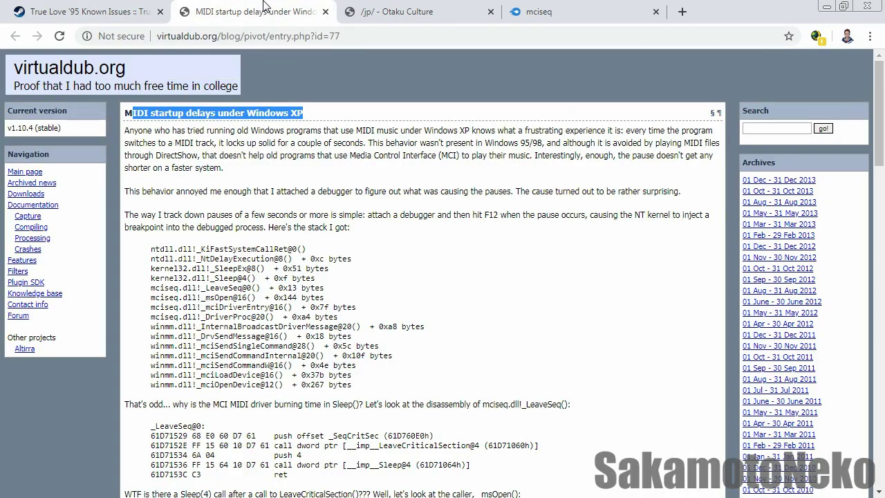
{"action": "left_click", "coordinate": [177, 115]}
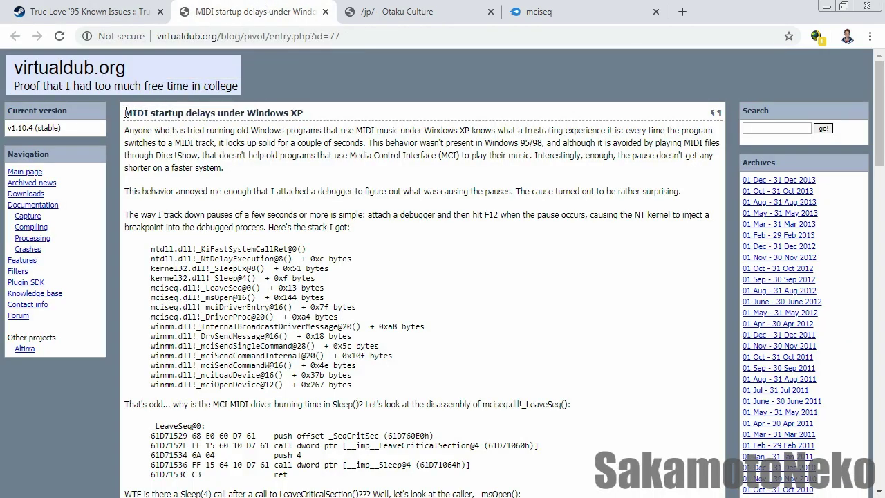
{"action": "left_click_drag", "start_coordinate": [126, 113], "coordinate": [312, 119]}
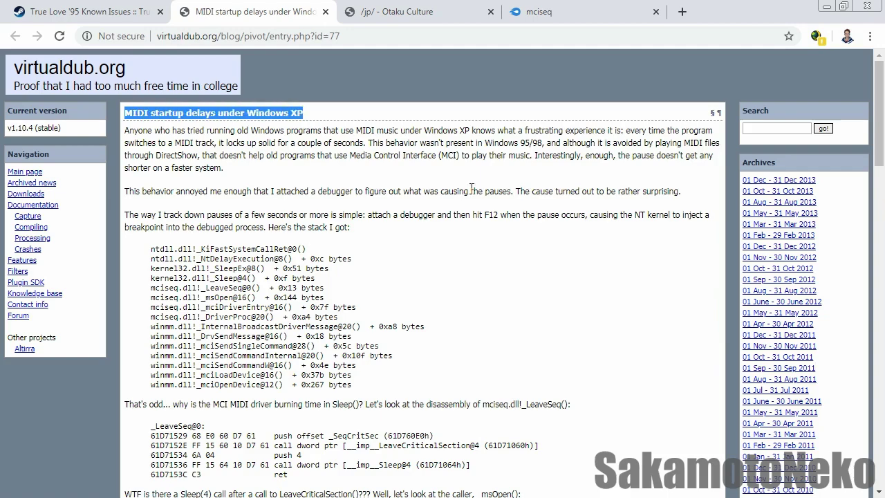
{"action": "scroll", "coordinate": [490, 194], "scroll_direction": "down", "scroll_amount": 1}
{"action": "scroll", "coordinate": [491, 195], "scroll_direction": "down", "scroll_amount": 6}
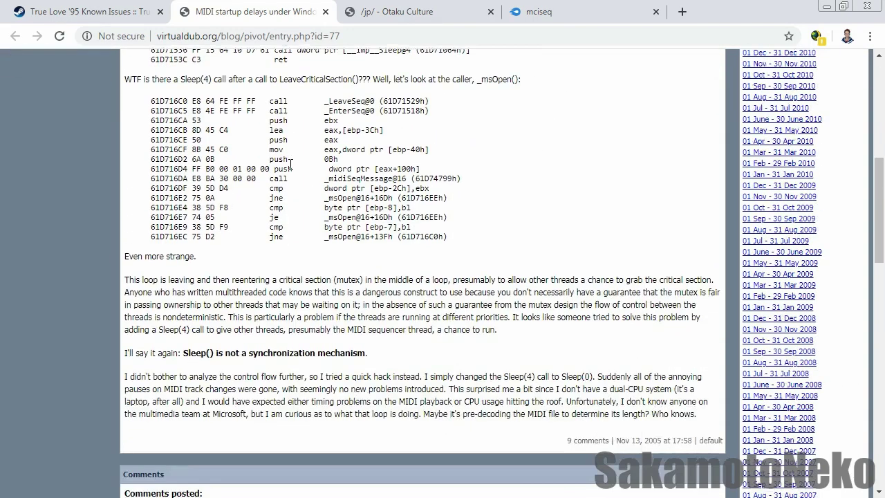
Find the patched mciseq.dll link in the /jp/ thread post and view the file's MediaFire download page.
{"action": "left_click", "coordinate": [400, 11]}
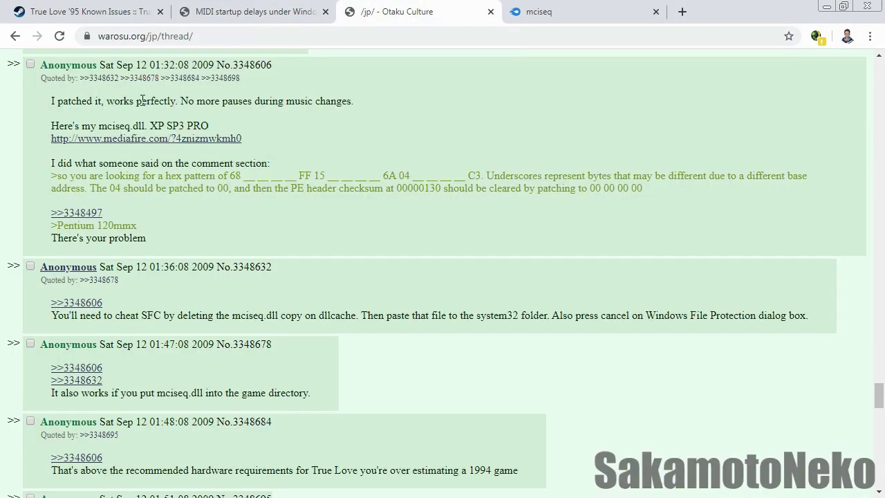
{"action": "left_click_drag", "start_coordinate": [101, 125], "coordinate": [150, 126]}
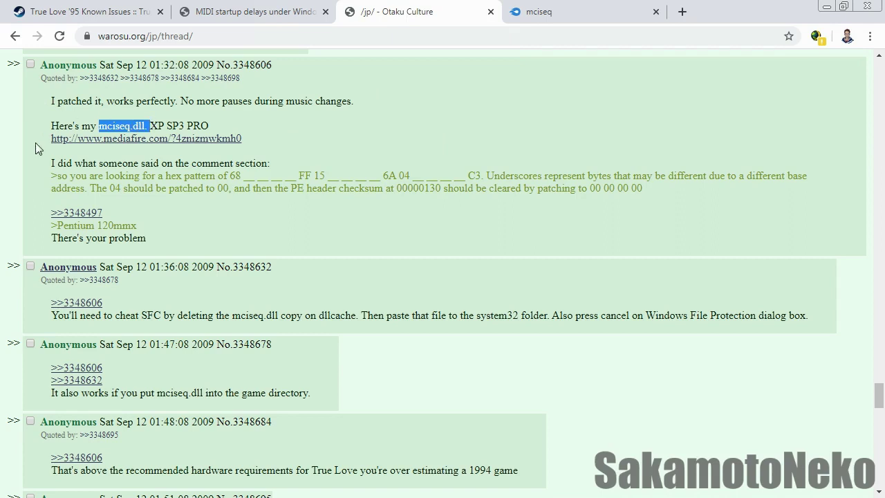
{"action": "left_click_drag", "start_coordinate": [35, 141], "coordinate": [245, 139]}
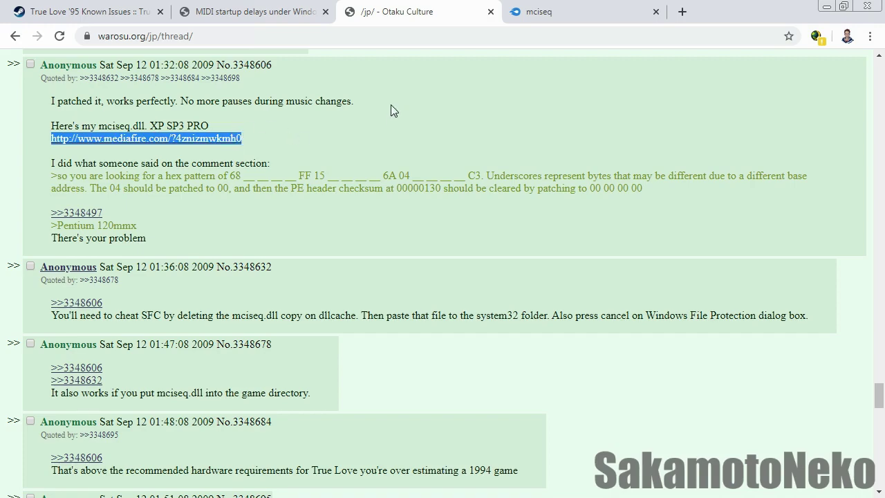
{"action": "left_click", "coordinate": [369, 108]}
{"action": "left_click", "coordinate": [553, 11]}
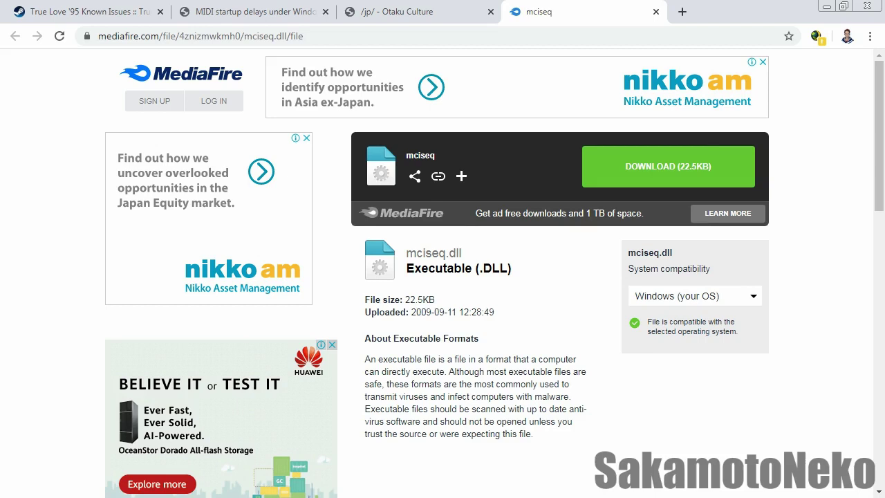
Switch to the Windows 7 virtual machine in VirtualBox, review the computer's system properties and close them.
{"action": "key", "text": "alt+Tab"}
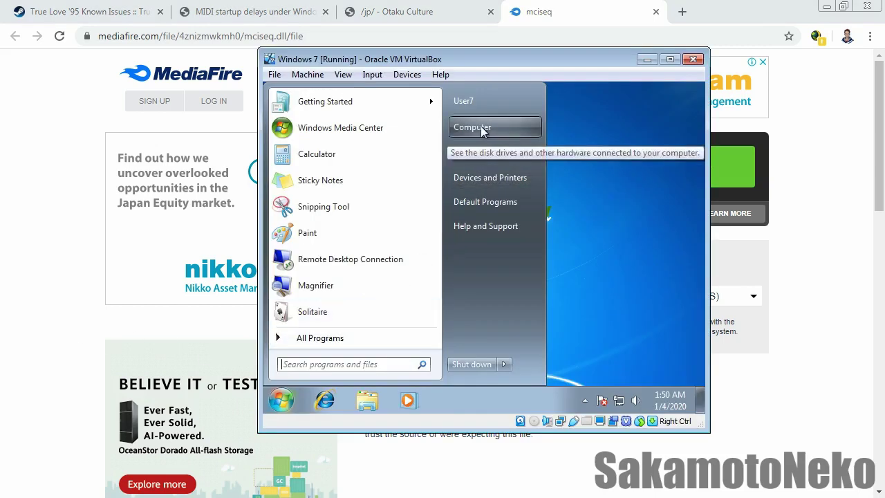
{"action": "right_click", "coordinate": [480, 127]}
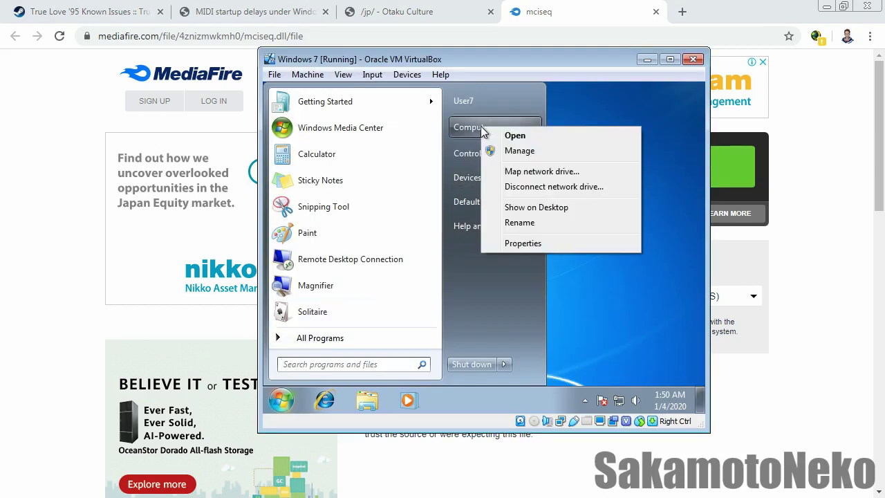
{"action": "left_click", "coordinate": [512, 247]}
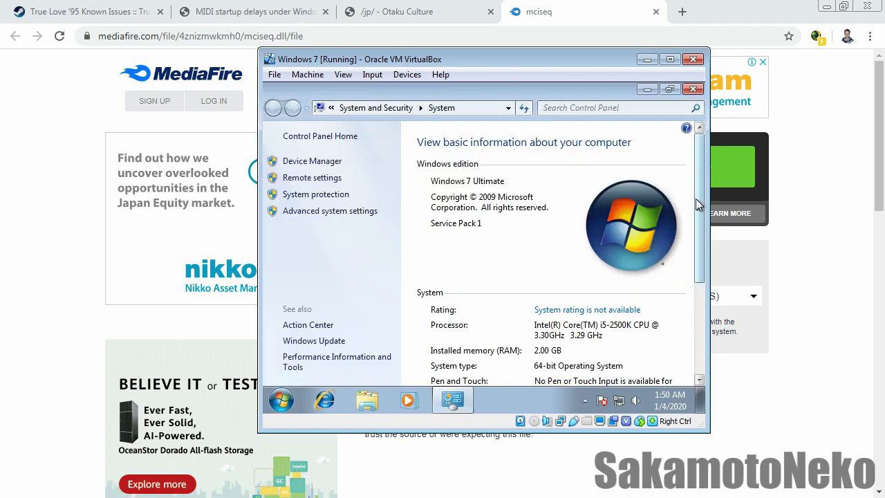
{"action": "left_click_drag", "start_coordinate": [696, 199], "coordinate": [702, 264]}
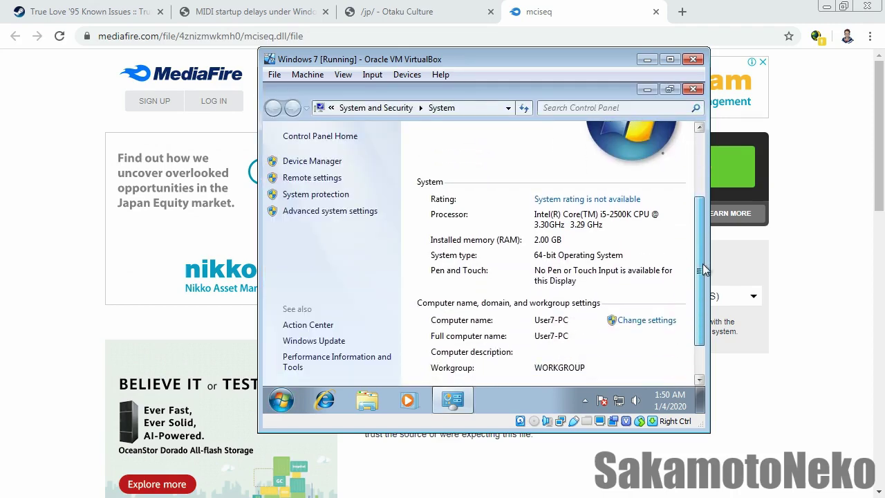
{"action": "left_click", "coordinate": [692, 90]}
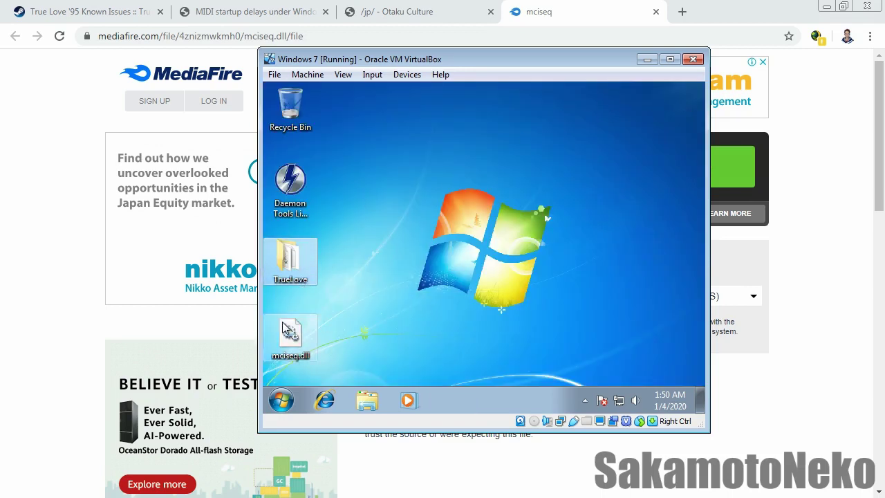
Launch T_LOVE95 from the TrueLove folder on the desktop and start a game from the beginning.
{"action": "mouse_move", "coordinate": [292, 256]}
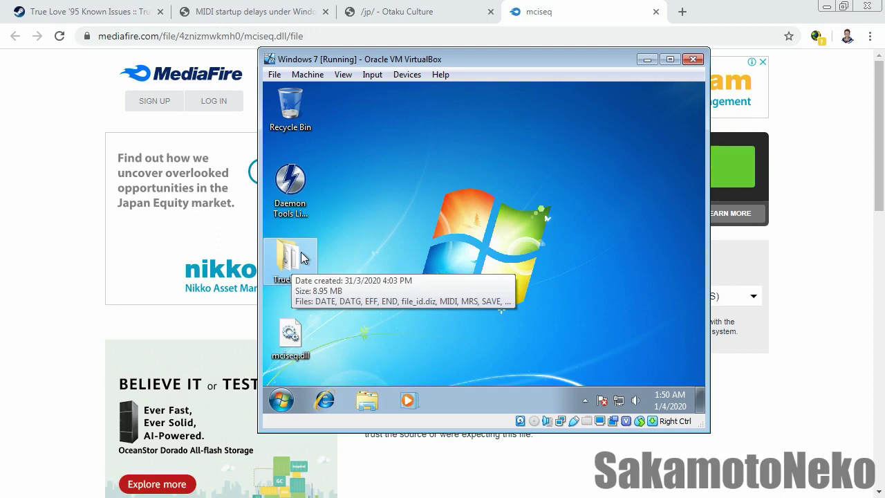
{"action": "double_click", "coordinate": [302, 257]}
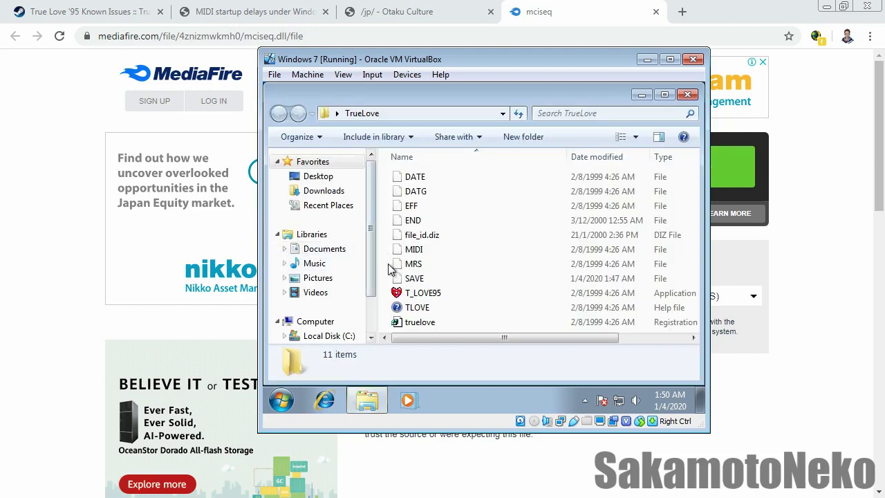
{"action": "double_click", "coordinate": [418, 295]}
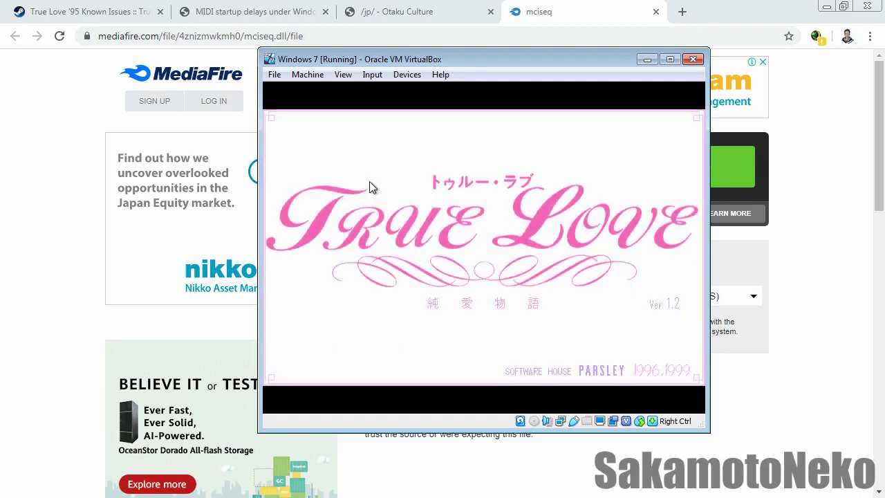
{"action": "left_click", "coordinate": [444, 262]}
{"action": "left_click", "coordinate": [454, 230]}
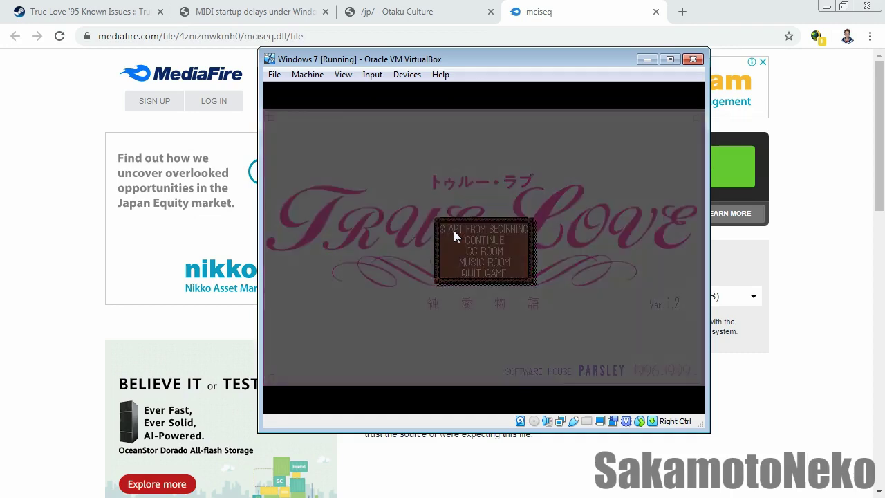
Name the character NEKO and advance through the intro dialogue to the my room options.
{"action": "left_click", "coordinate": [495, 192]}
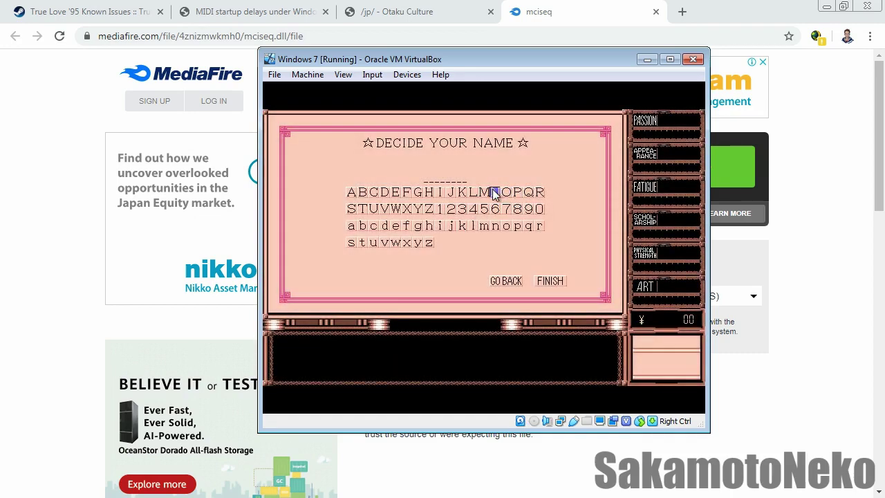
{"action": "left_click", "coordinate": [394, 192]}
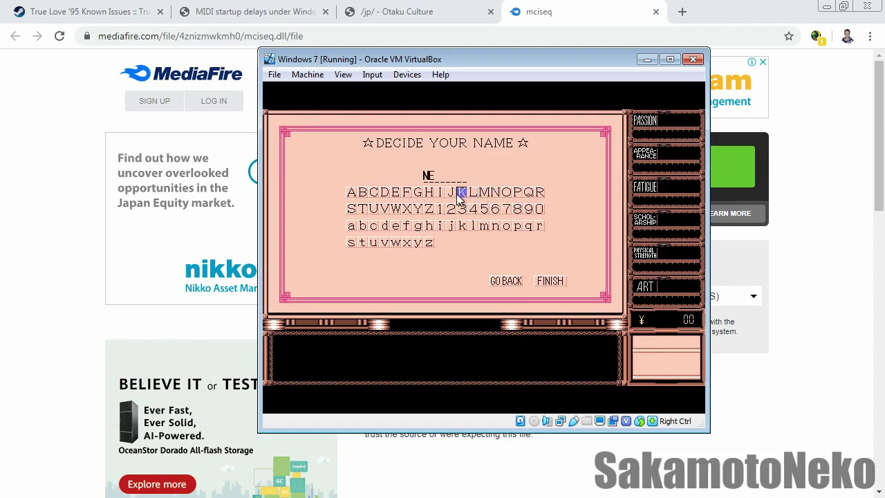
{"action": "left_click", "coordinate": [461, 192]}
{"action": "left_click", "coordinate": [506, 191]}
{"action": "left_click", "coordinate": [549, 280]}
{"action": "left_click", "coordinate": [529, 340]}
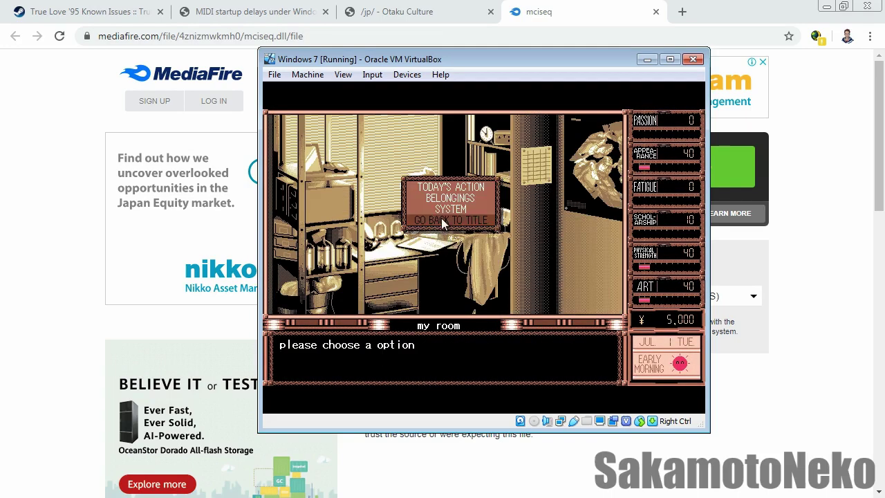
Go back to the title screen and quit the game, confirming both choices.
{"action": "left_click", "coordinate": [446, 220]}
{"action": "left_click", "coordinate": [521, 235]}
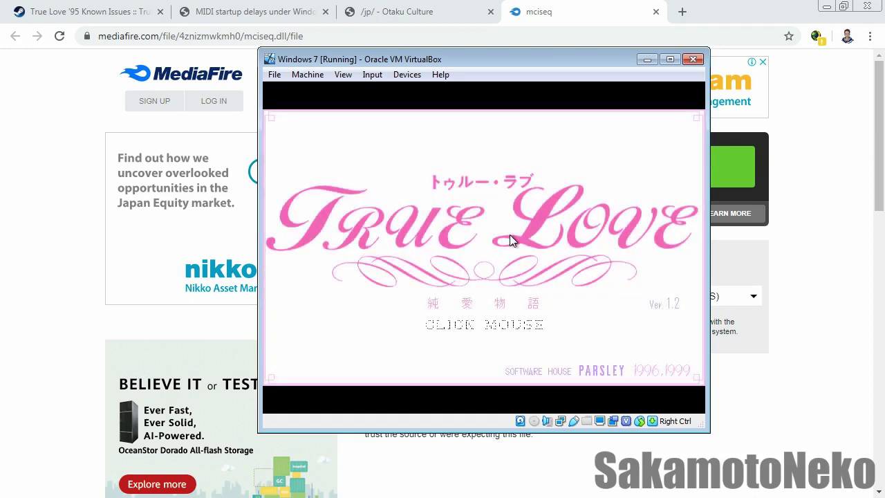
{"action": "left_click", "coordinate": [463, 322]}
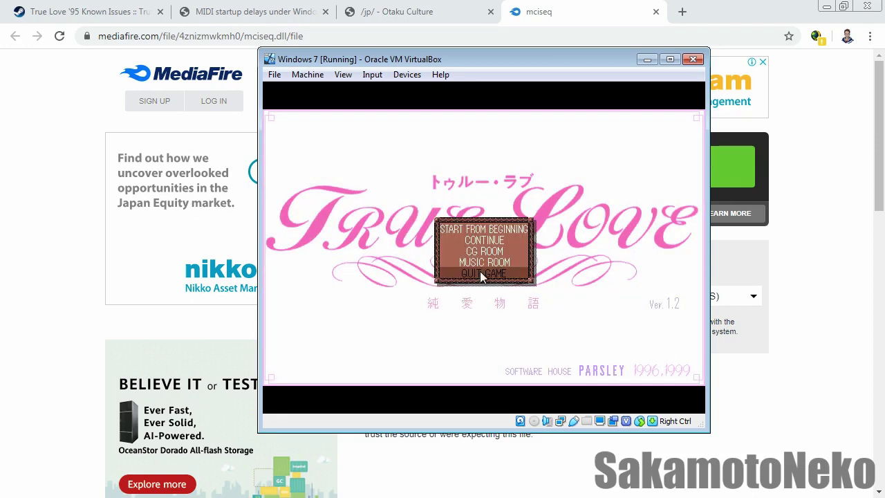
{"action": "left_click", "coordinate": [482, 275]}
{"action": "left_click", "coordinate": [488, 255]}
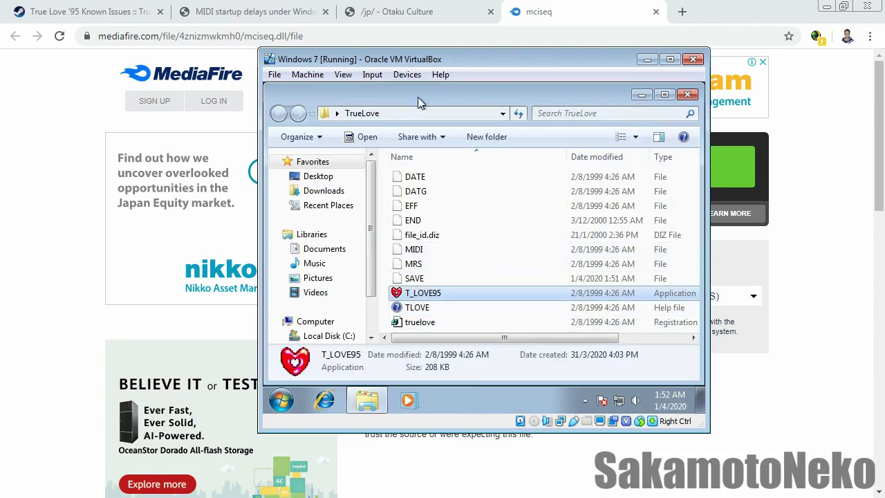
Copy mciseq.dll from the desktop into the TrueLove game folder.
{"action": "left_click_drag", "start_coordinate": [418, 97], "coordinate": [536, 101]}
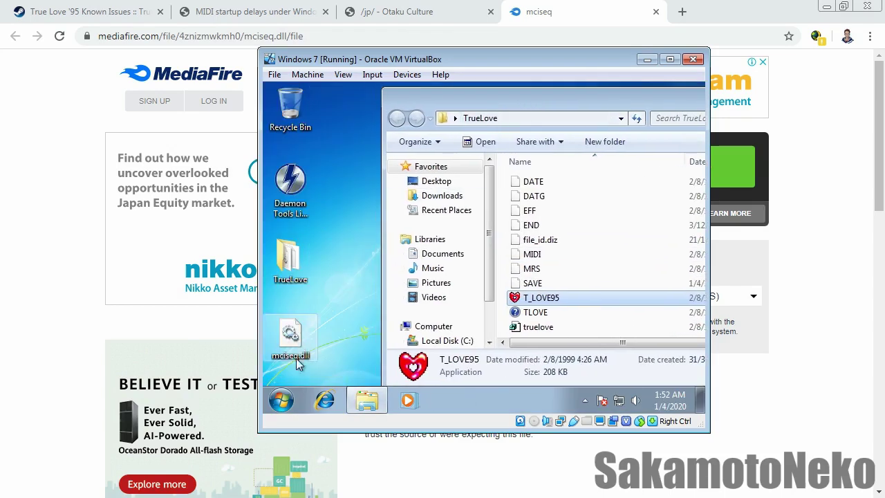
{"action": "left_click_drag", "start_coordinate": [279, 351], "coordinate": [503, 250]}
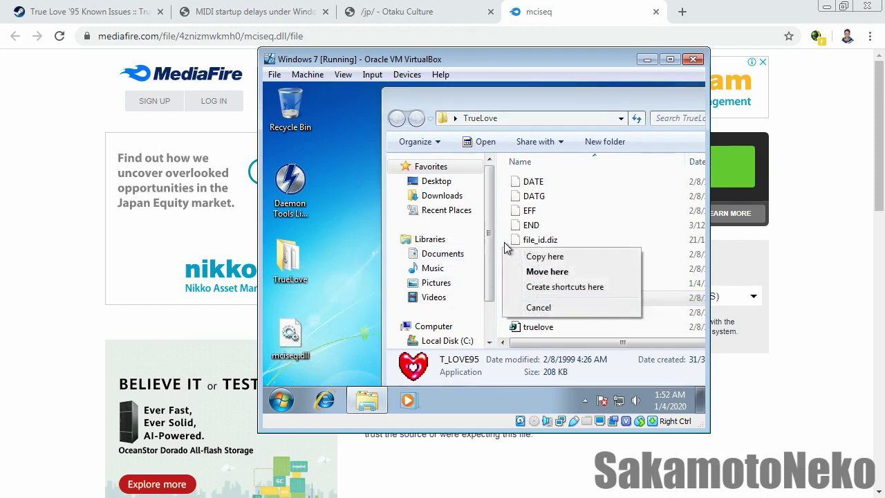
{"action": "left_click", "coordinate": [544, 257]}
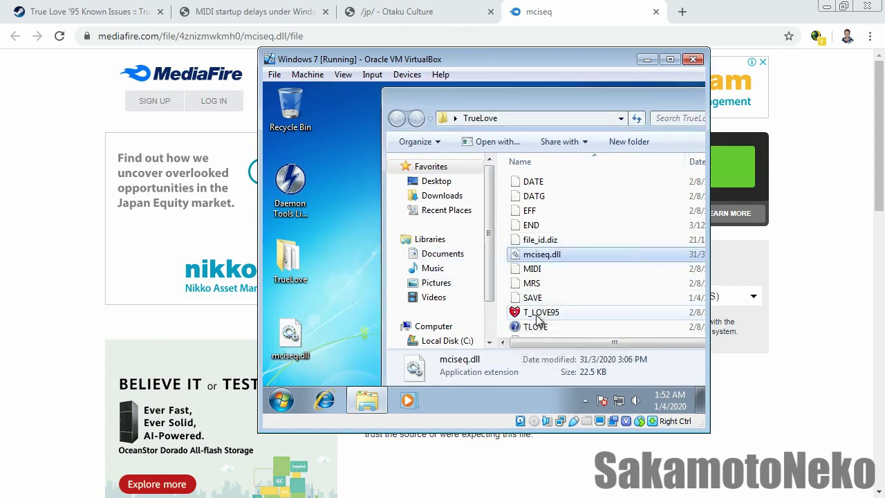
Maximize the TrueLove folder window, relaunch T_LOVE95 and start a new game from the beginning.
{"action": "left_click_drag", "start_coordinate": [657, 102], "coordinate": [556, 127]}
{"action": "left_click", "coordinate": [681, 124]}
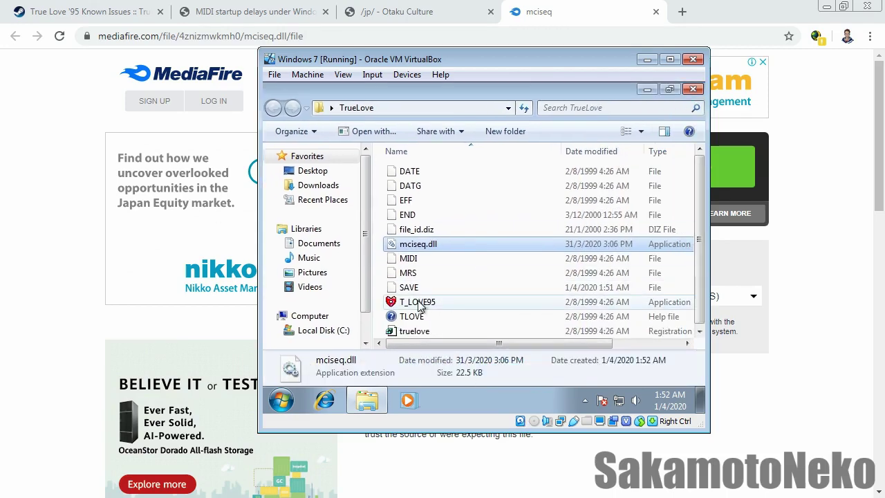
{"action": "left_click", "coordinate": [417, 301]}
{"action": "double_click", "coordinate": [418, 302]}
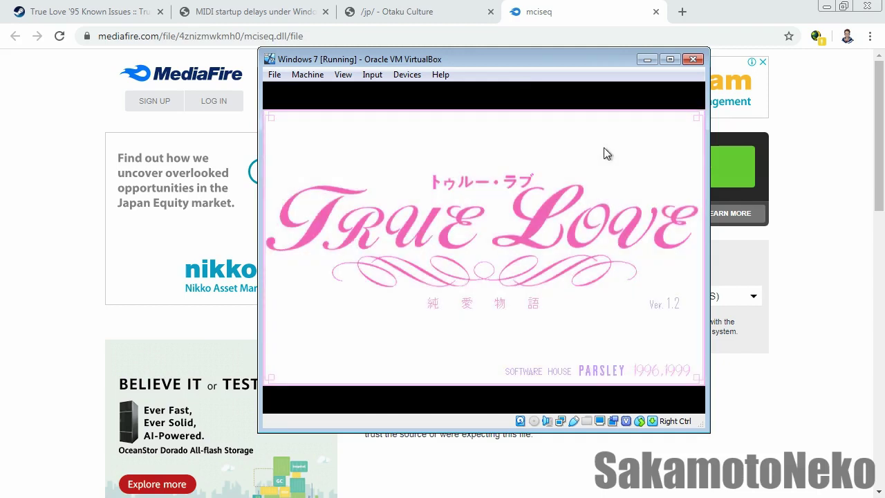
{"action": "left_click", "coordinate": [502, 298]}
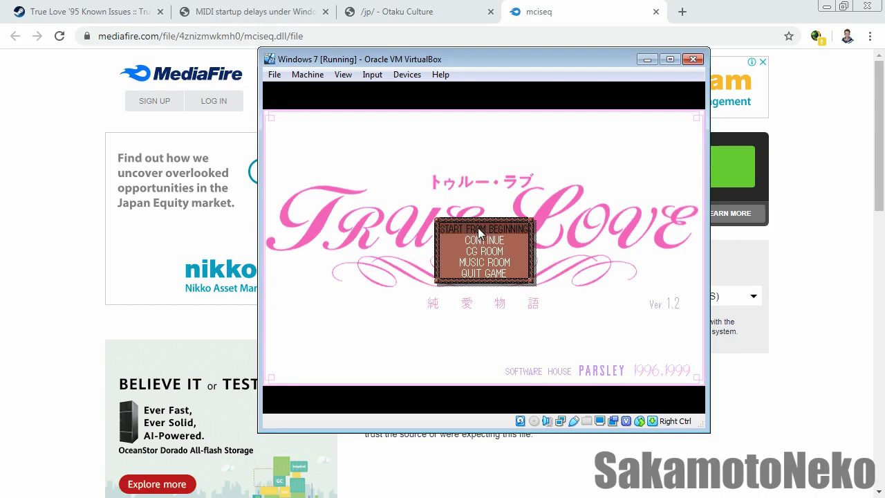
{"action": "left_click", "coordinate": [479, 231]}
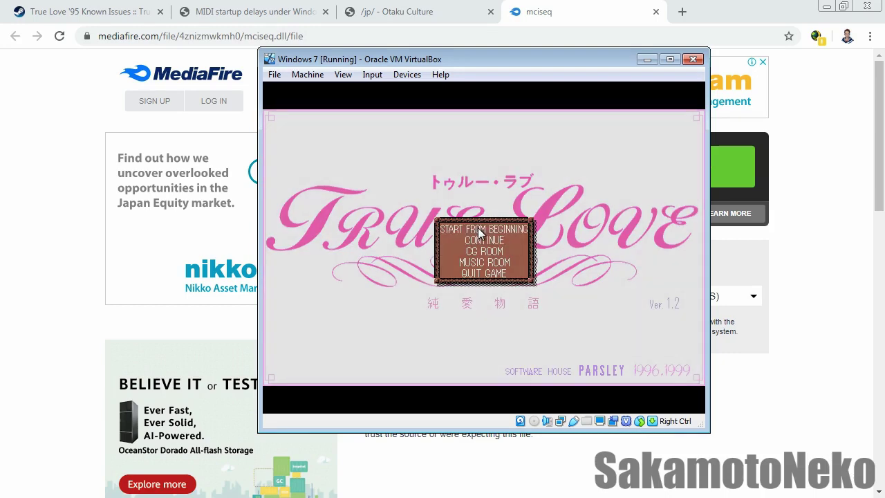
Enter NEKO as the character's name and finish the name entry.
{"action": "left_click", "coordinate": [495, 195]}
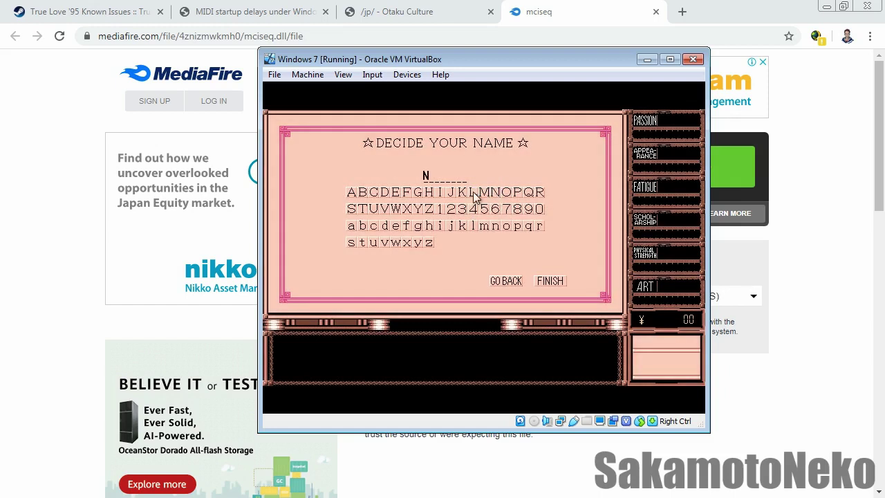
{"action": "left_click", "coordinate": [395, 194]}
{"action": "left_click", "coordinate": [462, 193]}
{"action": "left_click", "coordinate": [506, 193]}
{"action": "left_click", "coordinate": [546, 279]}
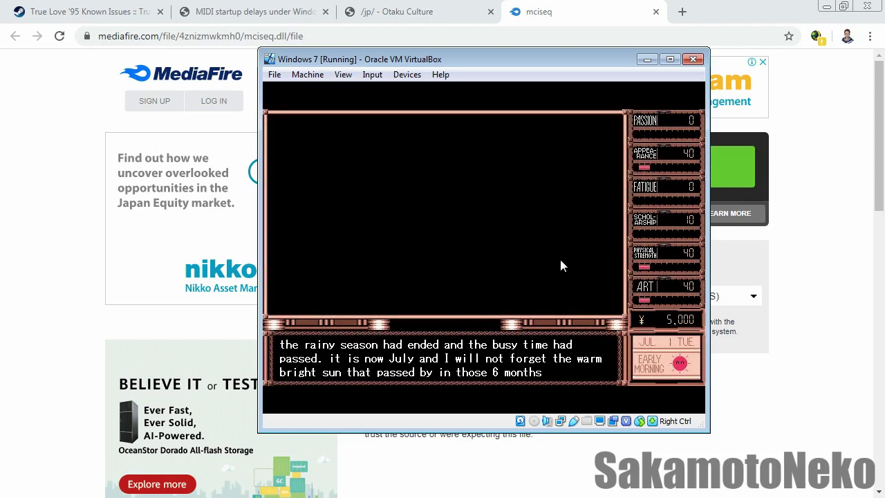
Advance through the intro dialogue until the my room options are reached.
{"action": "left_click", "coordinate": [482, 321]}
{"action": "left_click", "coordinate": [483, 321]}
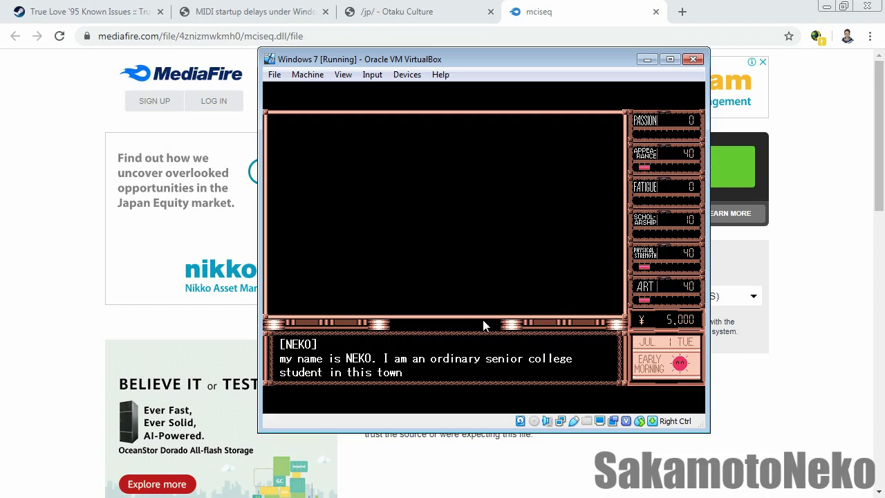
{"action": "left_click", "coordinate": [483, 320]}
{"action": "left_click", "coordinate": [487, 319]}
{"action": "left_click", "coordinate": [490, 318]}
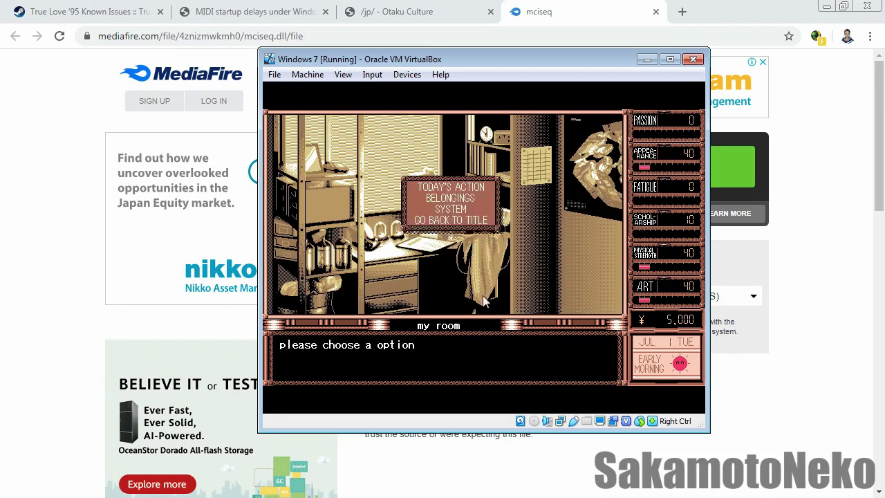
Return to the title screen and bring up the game's main menu.
{"action": "left_click", "coordinate": [481, 223]}
{"action": "left_click", "coordinate": [531, 228]}
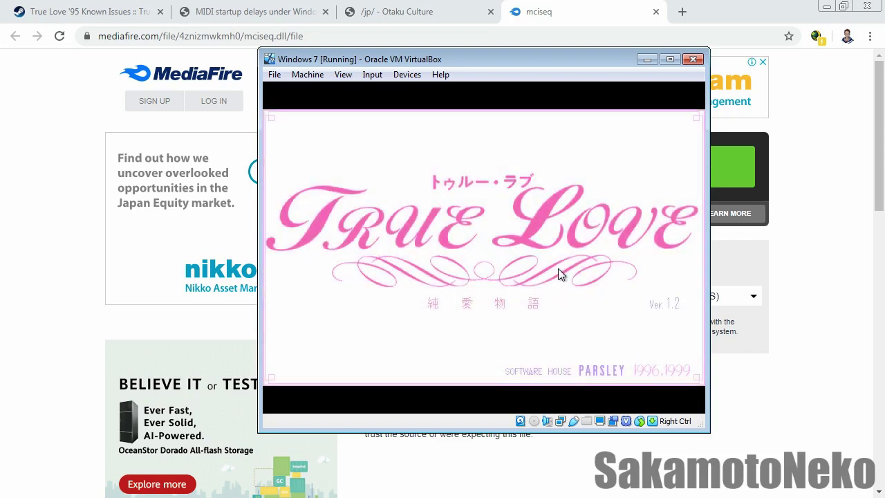
{"action": "left_click", "coordinate": [463, 314]}
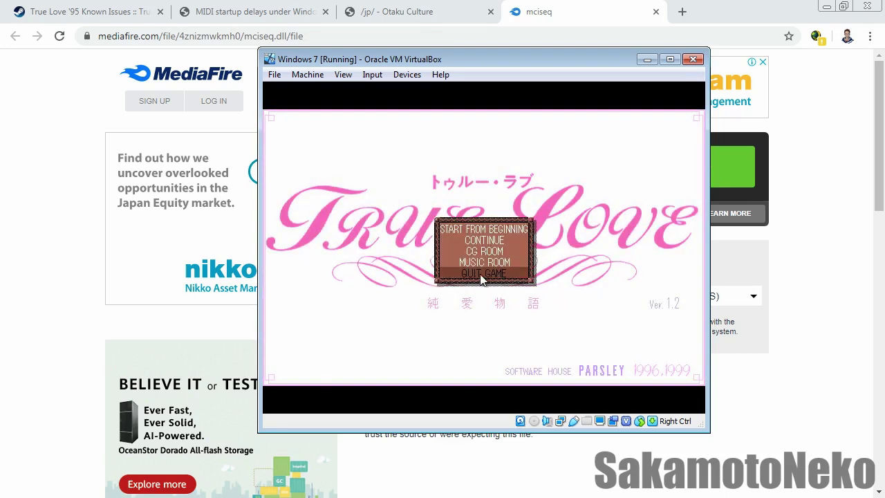